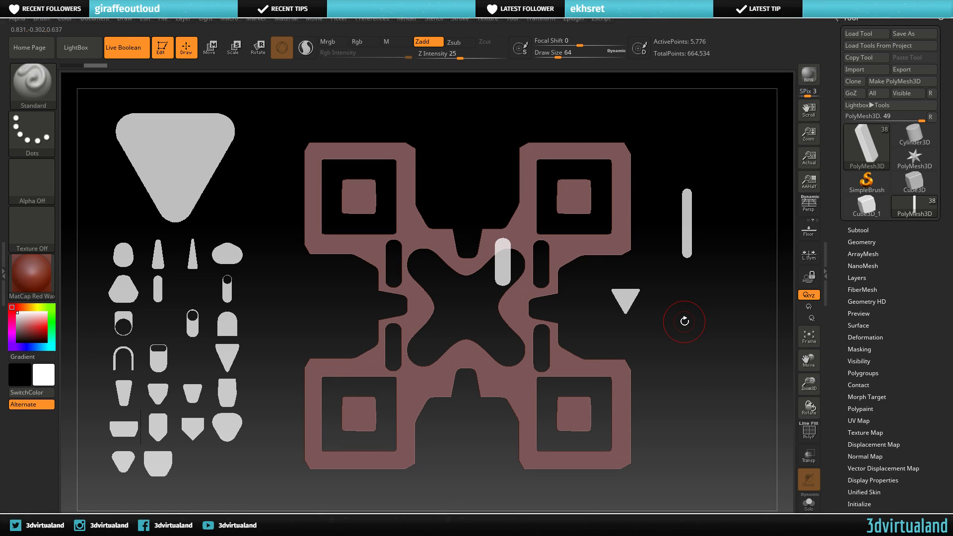
- Bring up SpotLight and slide the capsule image right, over the X mesh
{"action": "key", "text": "w"}
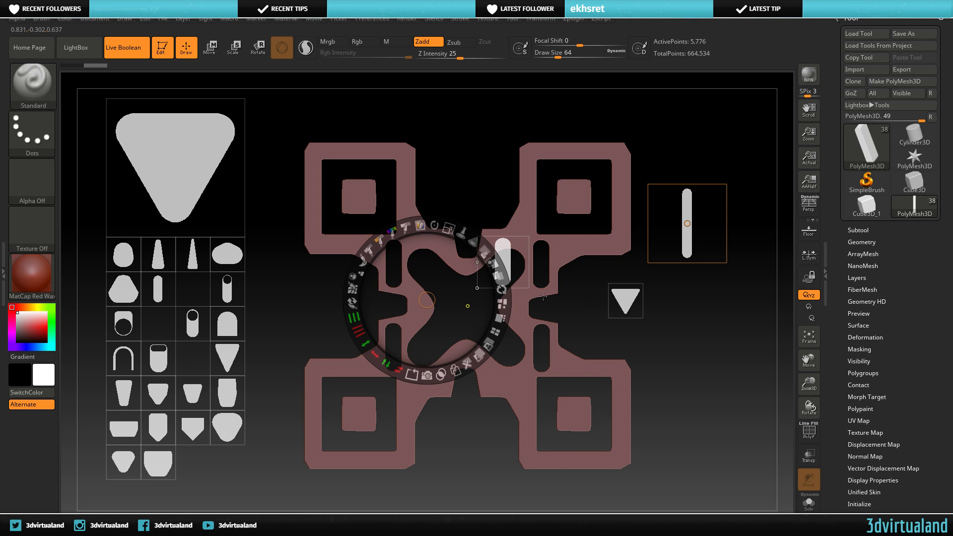
{"action": "mouse_move", "coordinate": [506, 257]}
{"action": "left_mouse_down"}
{"action": "mouse_move", "coordinate": [542, 266]}
{"action": "mouse_move", "coordinate": [544, 254]}
{"action": "left_mouse_up"}
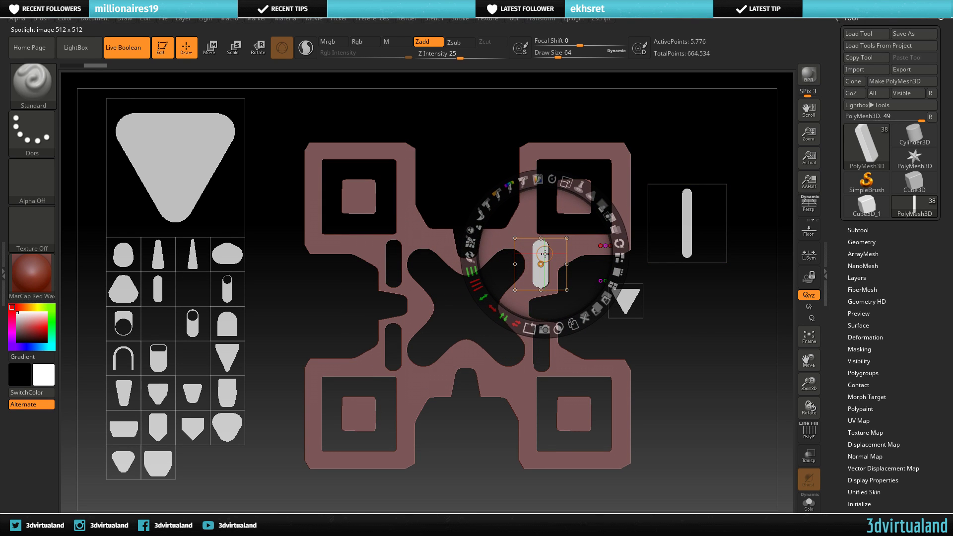
- Stamp capsule slots around the X's centre: right, lower, left and up the left arm, then move the image aside
{"action": "left_click", "coordinate": [544, 329]}
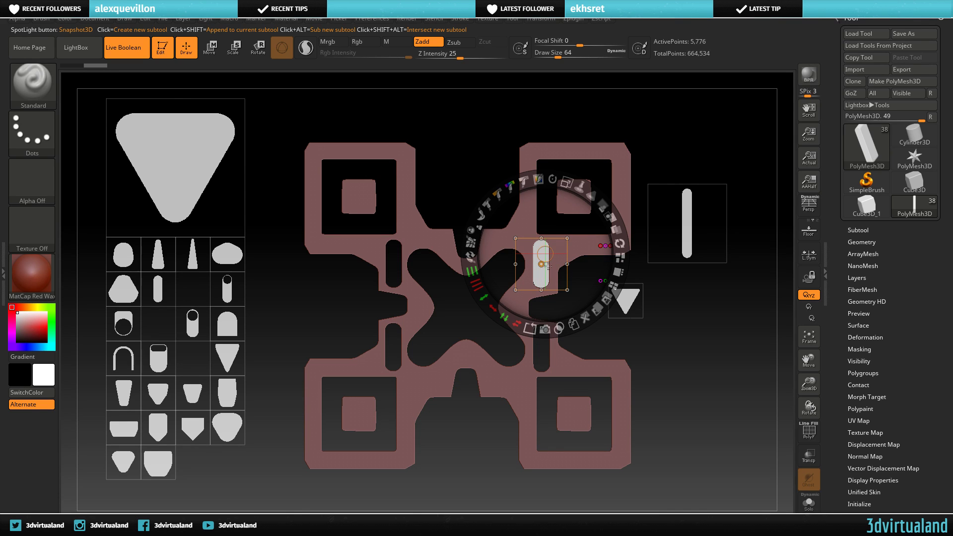
{"action": "left_click_drag", "start_coordinate": [541, 244], "coordinate": [541, 328]}
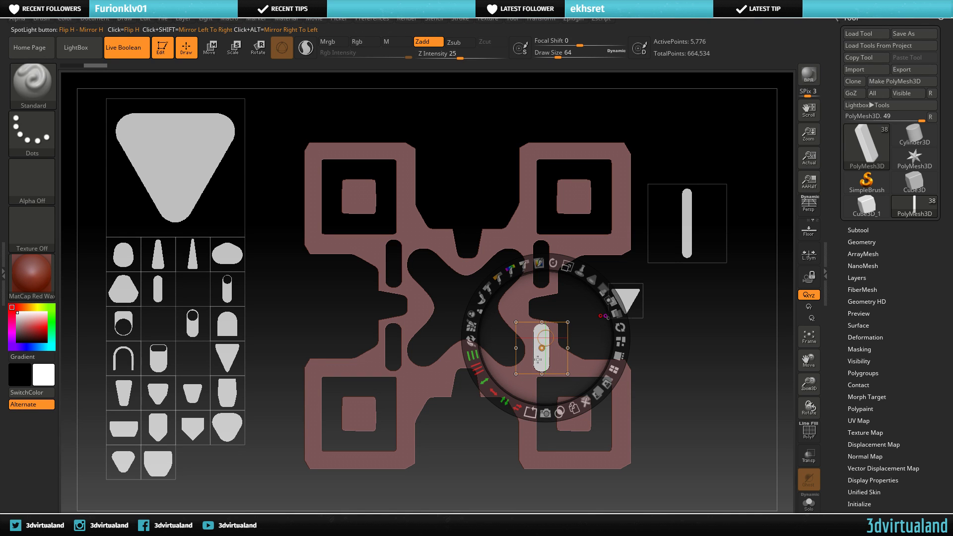
{"action": "left_click_drag", "start_coordinate": [538, 359], "coordinate": [389, 359]}
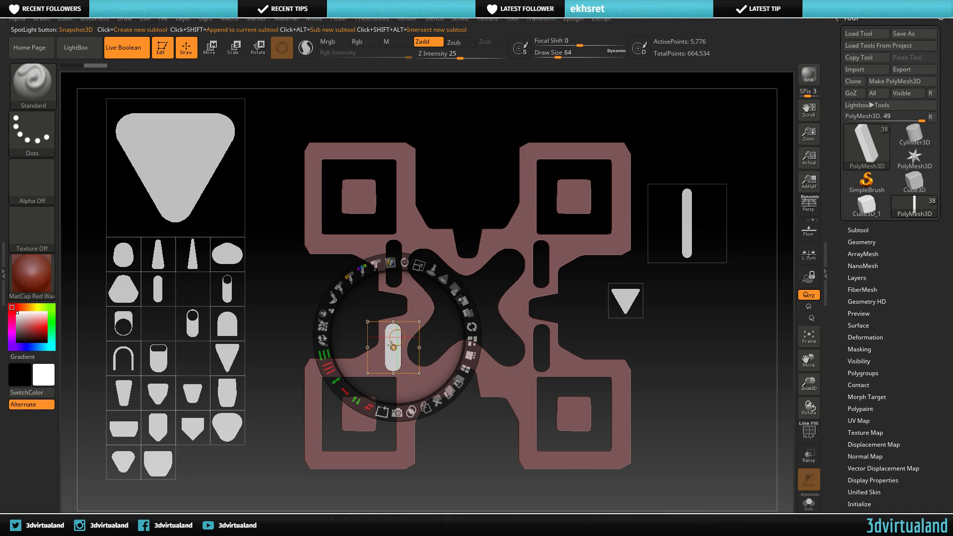
{"action": "left_click_drag", "start_coordinate": [388, 342], "coordinate": [389, 263]}
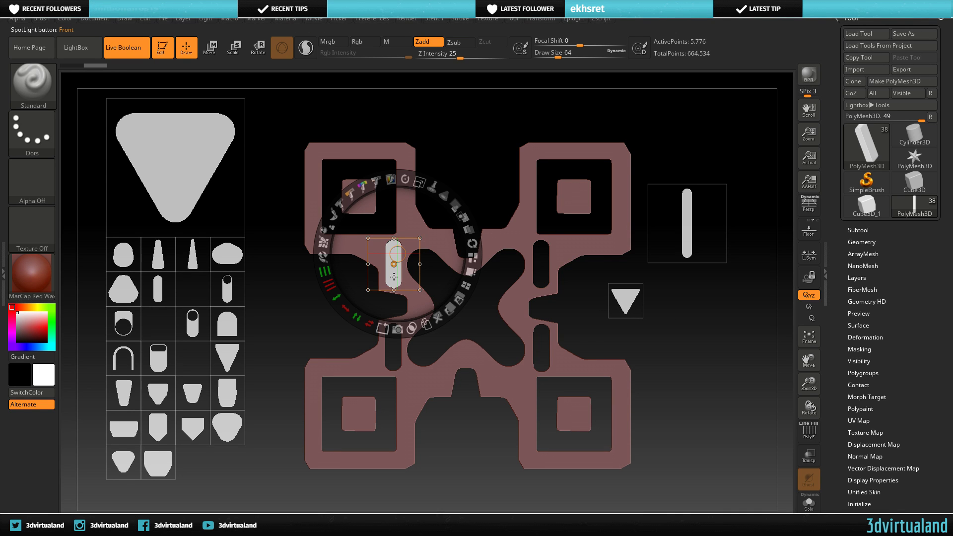
{"action": "left_click_drag", "start_coordinate": [397, 282], "coordinate": [697, 324]}
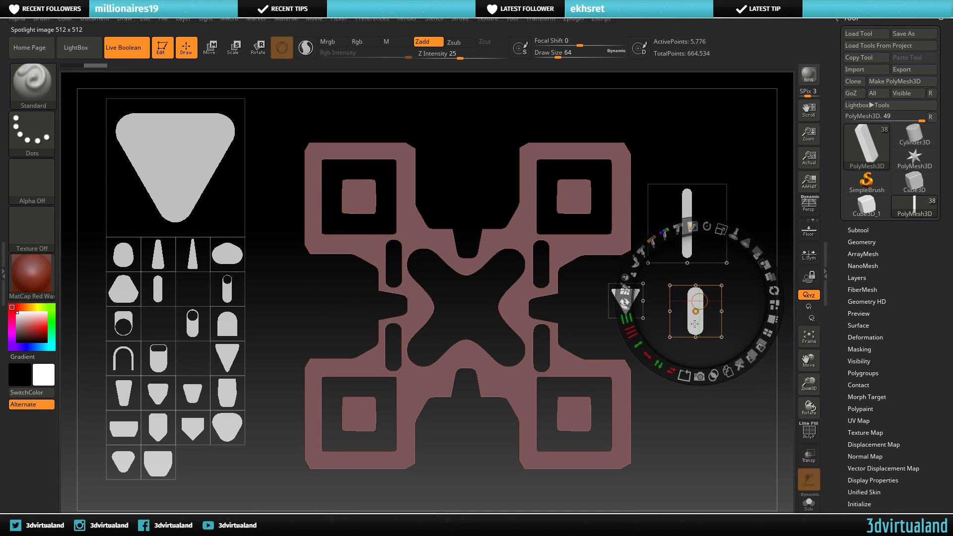
- Select the triangle image and position it over the X's lower-left corner
{"action": "left_click", "coordinate": [672, 411]}
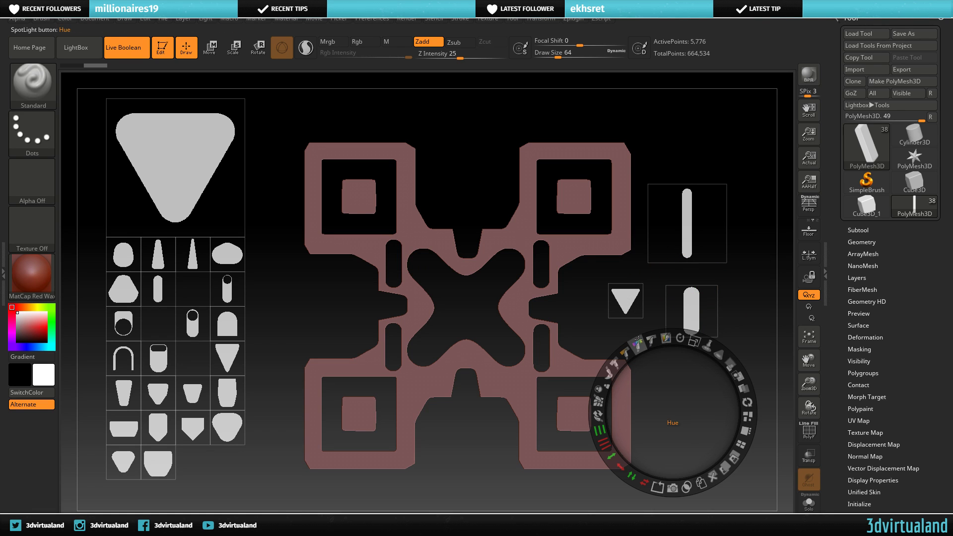
{"action": "left_click", "coordinate": [625, 300]}
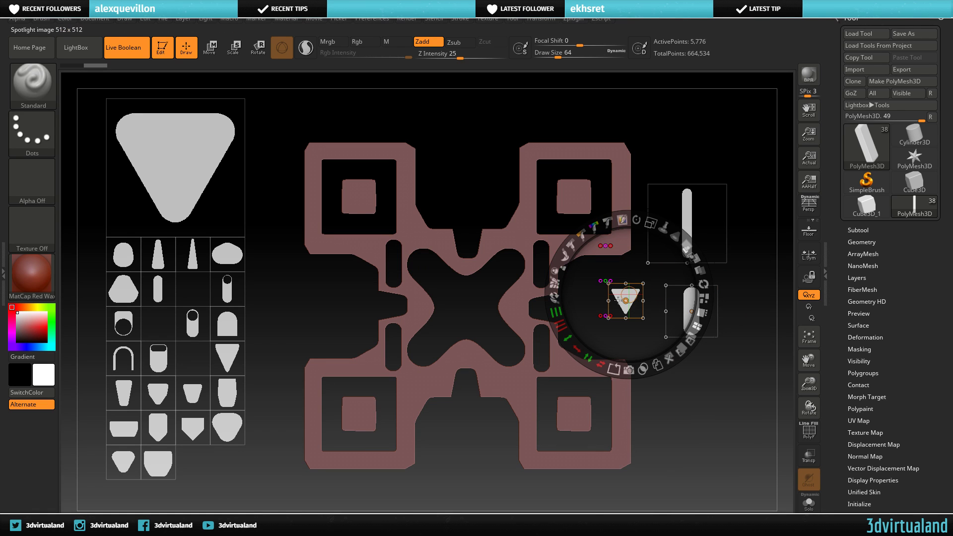
{"action": "mouse_move", "coordinate": [625, 300]}
{"action": "left_mouse_down"}
{"action": "mouse_move", "coordinate": [550, 313]}
{"action": "mouse_move", "coordinate": [574, 351]}
{"action": "mouse_move", "coordinate": [630, 347]}
{"action": "mouse_move", "coordinate": [630, 364]}
{"action": "left_mouse_up"}
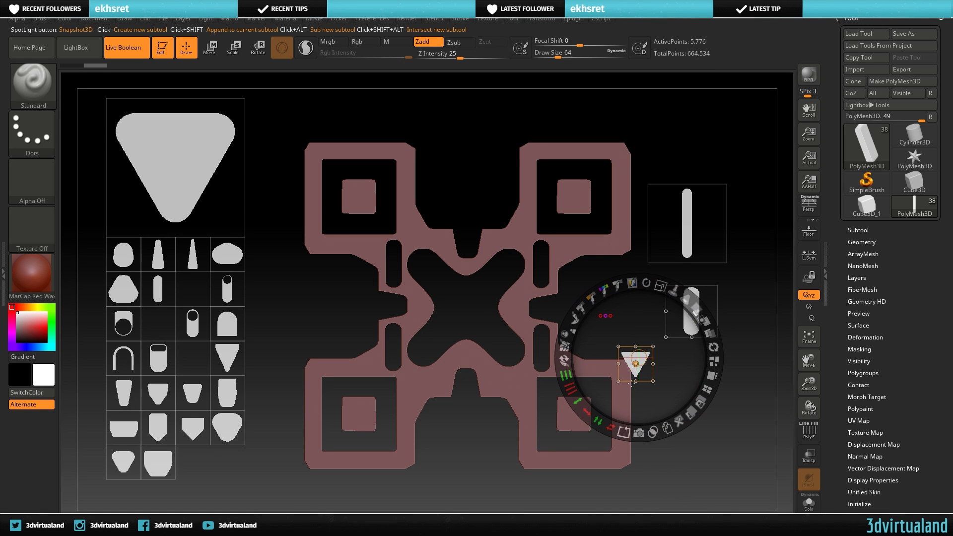
{"action": "mouse_move", "coordinate": [627, 365]}
{"action": "left_mouse_down"}
{"action": "mouse_move", "coordinate": [536, 318]}
{"action": "mouse_move", "coordinate": [630, 162]}
{"action": "left_mouse_up"}
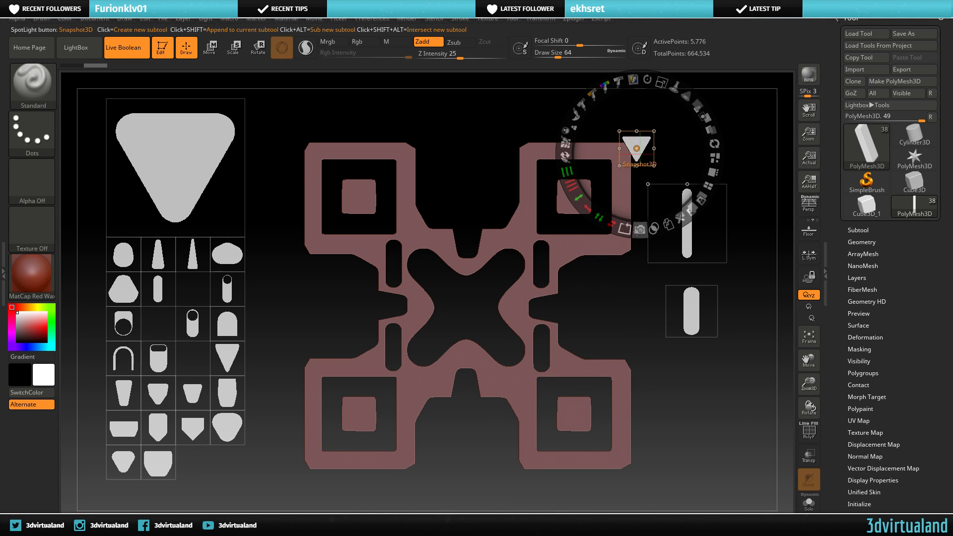
{"action": "mouse_move", "coordinate": [636, 148]}
{"action": "left_mouse_down"}
{"action": "mouse_move", "coordinate": [351, 219]}
{"action": "mouse_move", "coordinate": [312, 250]}
{"action": "mouse_move", "coordinate": [412, 140]}
{"action": "mouse_move", "coordinate": [286, 141]}
{"action": "mouse_move", "coordinate": [301, 382]}
{"action": "mouse_move", "coordinate": [294, 356]}
{"action": "left_mouse_up"}
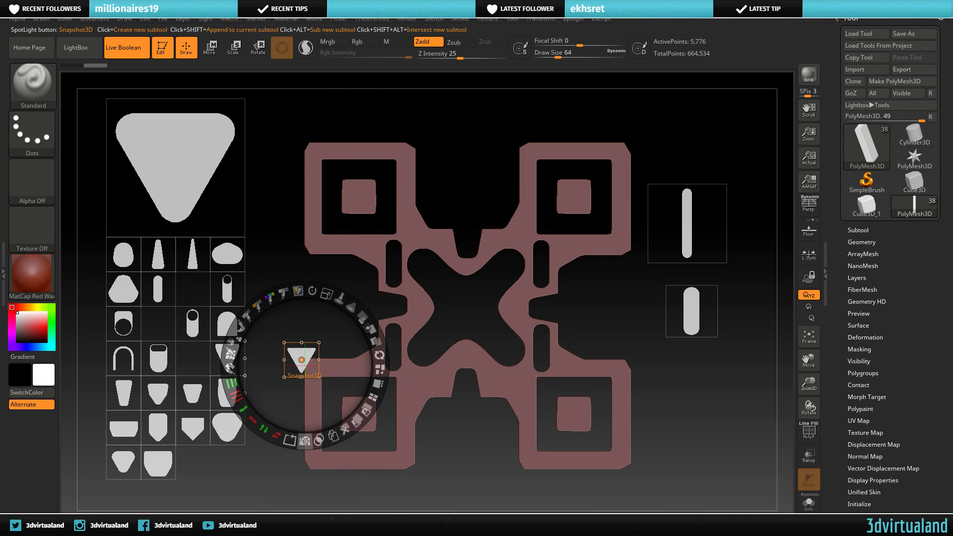
- Rotate the triangle image so it points left
{"action": "left_click_drag", "start_coordinate": [307, 354], "coordinate": [333, 335]}
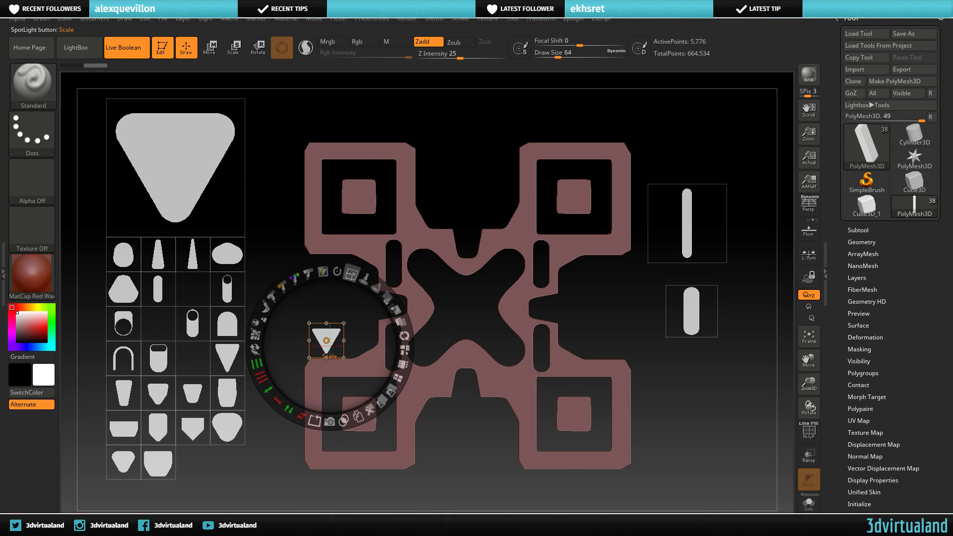
{"action": "mouse_move", "coordinate": [404, 335]}
{"action": "left_mouse_down"}
{"action": "mouse_move", "coordinate": [412, 332]}
{"action": "mouse_move", "coordinate": [426, 354]}
{"action": "left_mouse_up"}
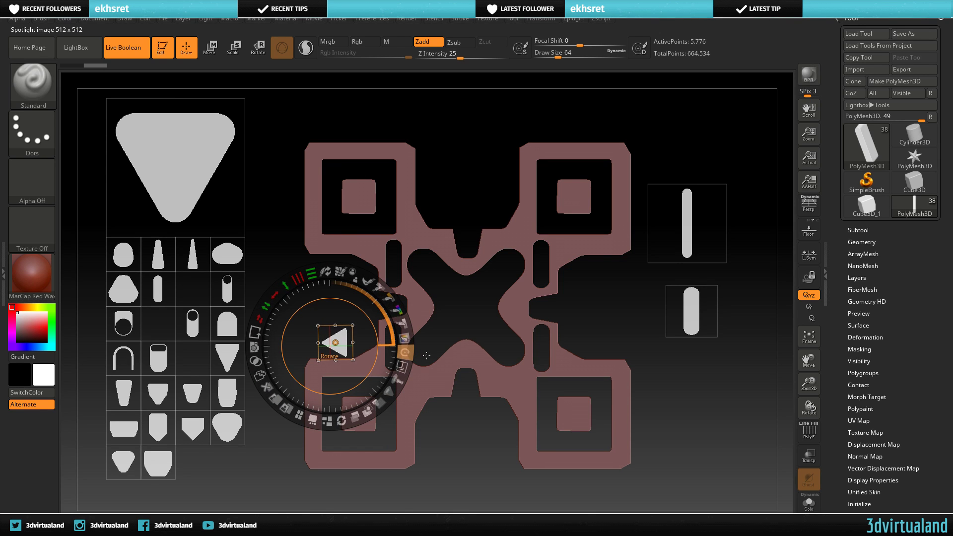
{"action": "left_click_drag", "start_coordinate": [427, 354], "coordinate": [404, 352]}
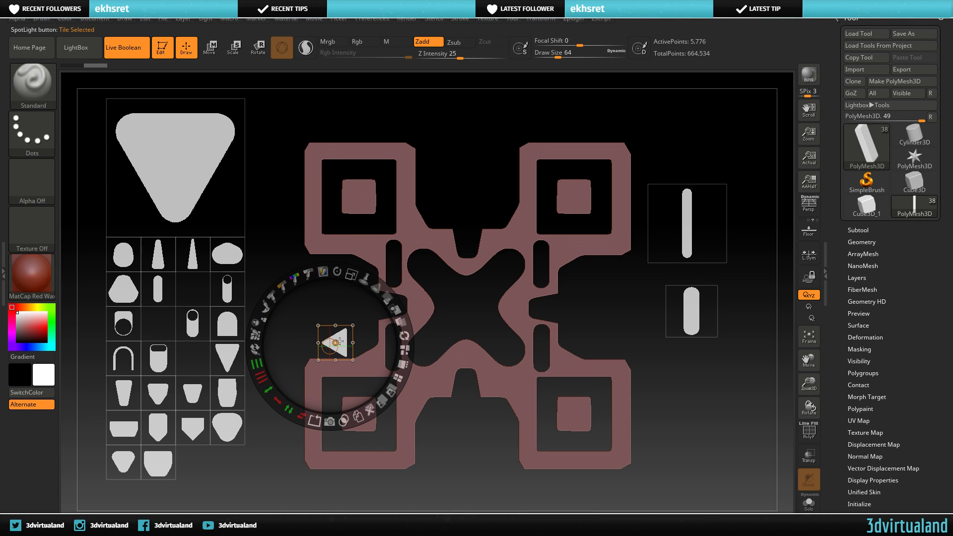
- Move the left-pointing triangle image up over the X's upper-right square
{"action": "mouse_move", "coordinate": [340, 341]}
{"action": "left_mouse_down"}
{"action": "mouse_move", "coordinate": [283, 413]}
{"action": "mouse_move", "coordinate": [292, 472]}
{"action": "mouse_move", "coordinate": [383, 454]}
{"action": "mouse_move", "coordinate": [417, 473]}
{"action": "left_mouse_up"}
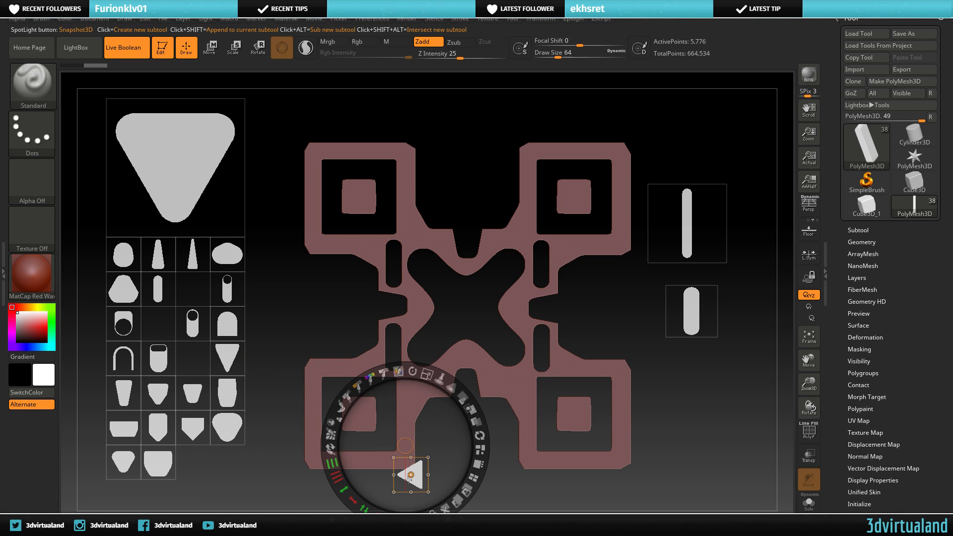
{"action": "left_click_drag", "start_coordinate": [417, 467], "coordinate": [633, 466]}
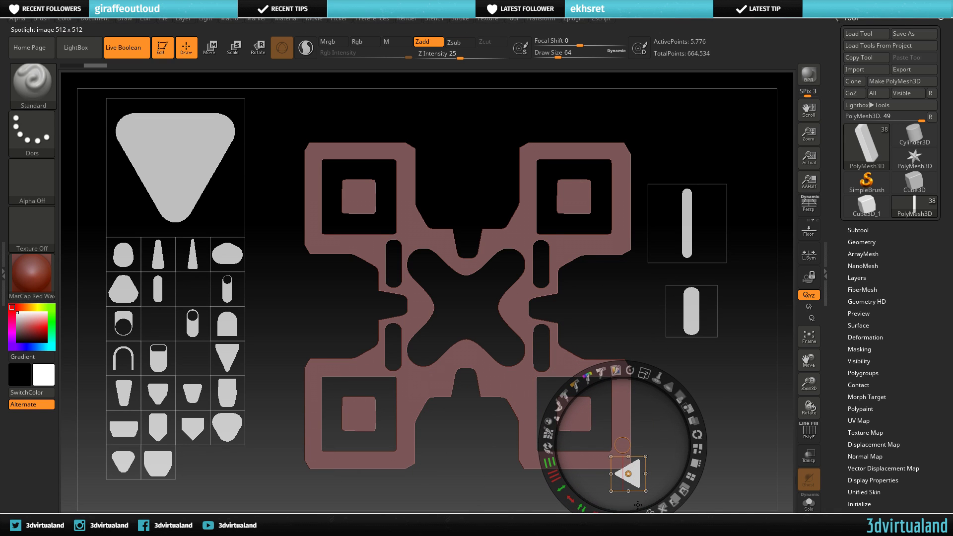
{"action": "mouse_move", "coordinate": [635, 474]}
{"action": "left_mouse_down"}
{"action": "mouse_move", "coordinate": [589, 336]}
{"action": "mouse_move", "coordinate": [544, 251]}
{"action": "mouse_move", "coordinate": [624, 276]}
{"action": "mouse_move", "coordinate": [635, 260]}
{"action": "left_mouse_up"}
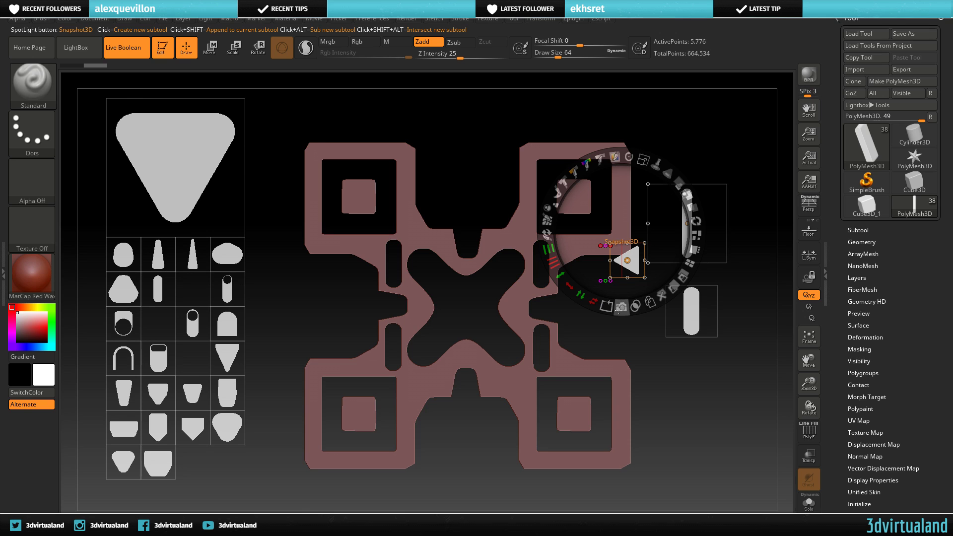
{"action": "mouse_move", "coordinate": [627, 260]}
{"action": "left_mouse_down"}
{"action": "mouse_move", "coordinate": [418, 175]}
{"action": "mouse_move", "coordinate": [614, 159]}
{"action": "left_mouse_up"}
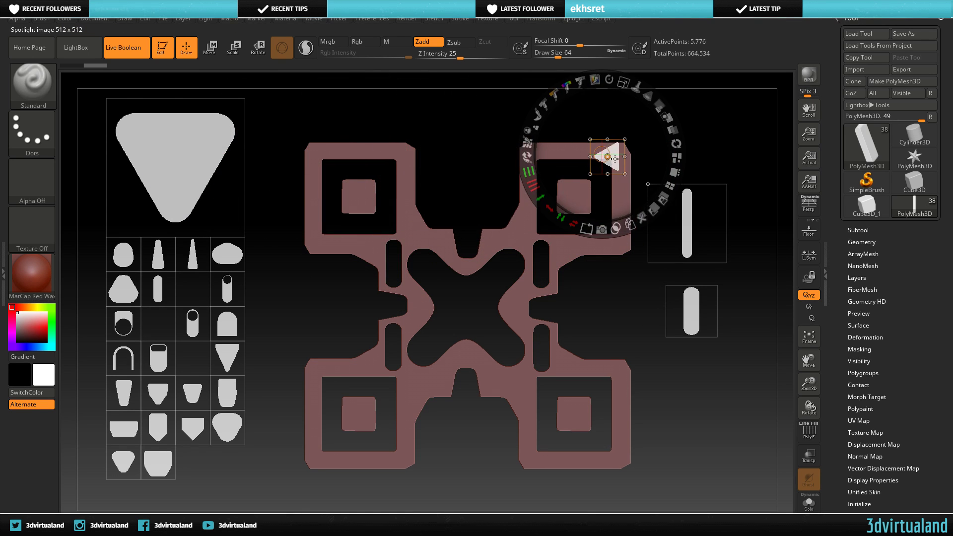
- Move the triangle image off the mesh, below the capsule image on the right
{"action": "mouse_move", "coordinate": [614, 159]}
{"action": "left_mouse_down"}
{"action": "mouse_move", "coordinate": [300, 256]}
{"action": "mouse_move", "coordinate": [363, 334]}
{"action": "mouse_move", "coordinate": [342, 363]}
{"action": "mouse_move", "coordinate": [291, 365]}
{"action": "mouse_move", "coordinate": [298, 463]}
{"action": "mouse_move", "coordinate": [453, 468]}
{"action": "mouse_move", "coordinate": [443, 403]}
{"action": "mouse_move", "coordinate": [455, 414]}
{"action": "mouse_move", "coordinate": [714, 365]}
{"action": "mouse_move", "coordinate": [696, 384]}
{"action": "left_mouse_up"}
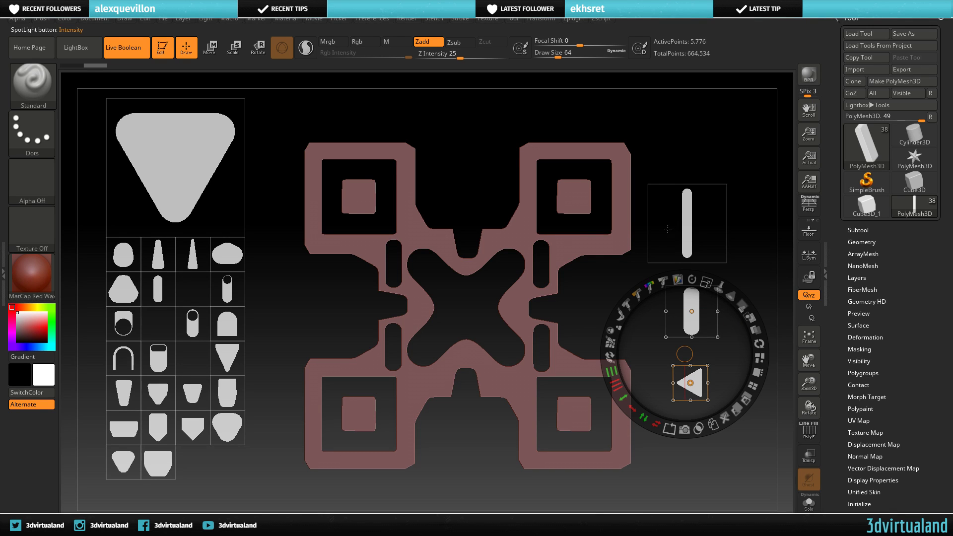
- Select the slim bar image, place it on the X's right arm and scale it up
{"action": "left_click", "coordinate": [690, 217]}
{"action": "left_click_drag", "start_coordinate": [689, 208], "coordinate": [595, 264]}
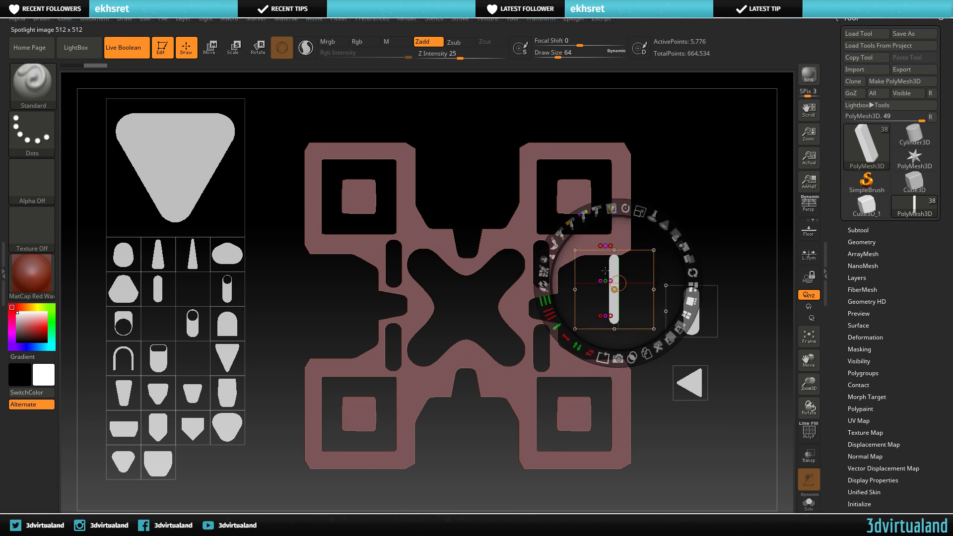
{"action": "mouse_move", "coordinate": [627, 203]}
{"action": "left_mouse_down"}
{"action": "mouse_move", "coordinate": [592, 254]}
{"action": "mouse_move", "coordinate": [599, 276]}
{"action": "left_mouse_up"}
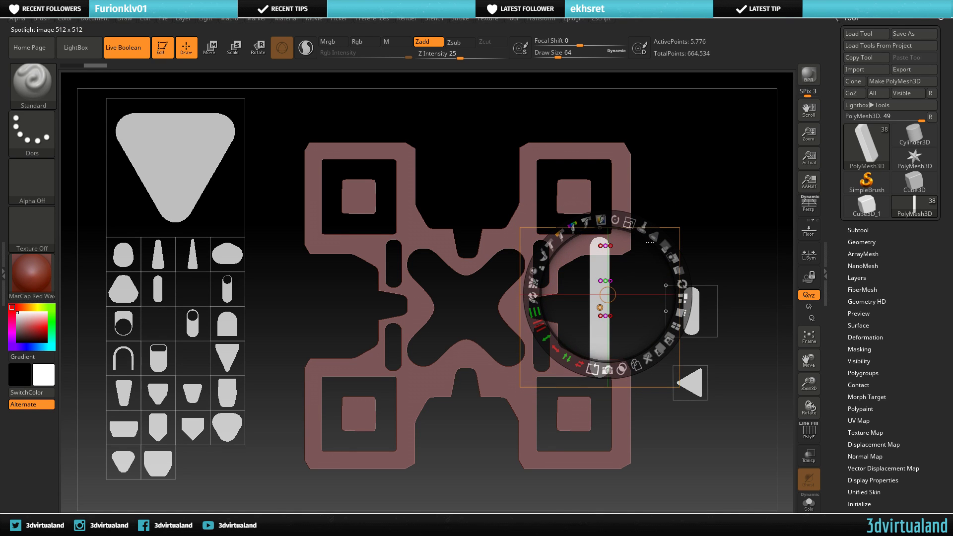
{"action": "left_click_drag", "start_coordinate": [626, 224], "coordinate": [602, 271]}
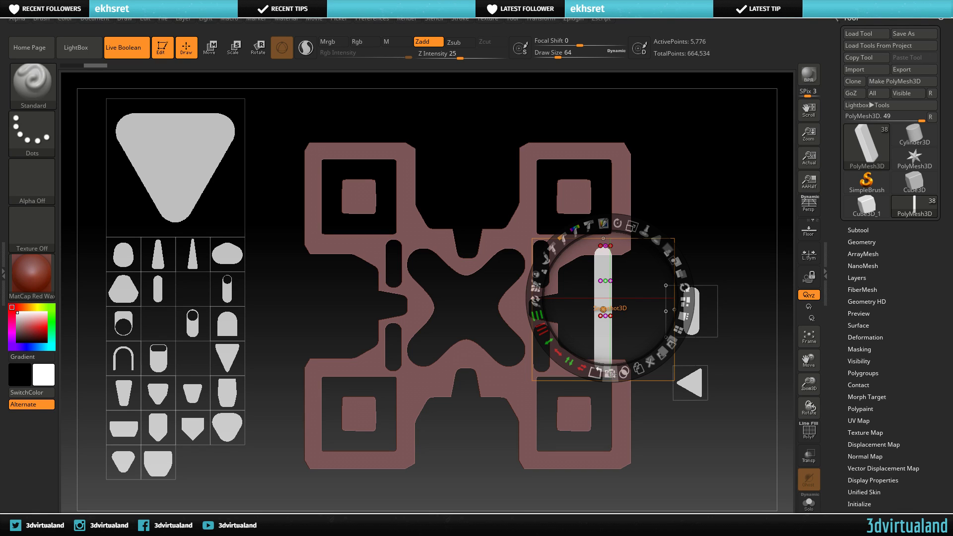
- Snapshot the bar as a new subtool, then move the image up and shrink it
{"action": "left_click", "coordinate": [612, 374]}
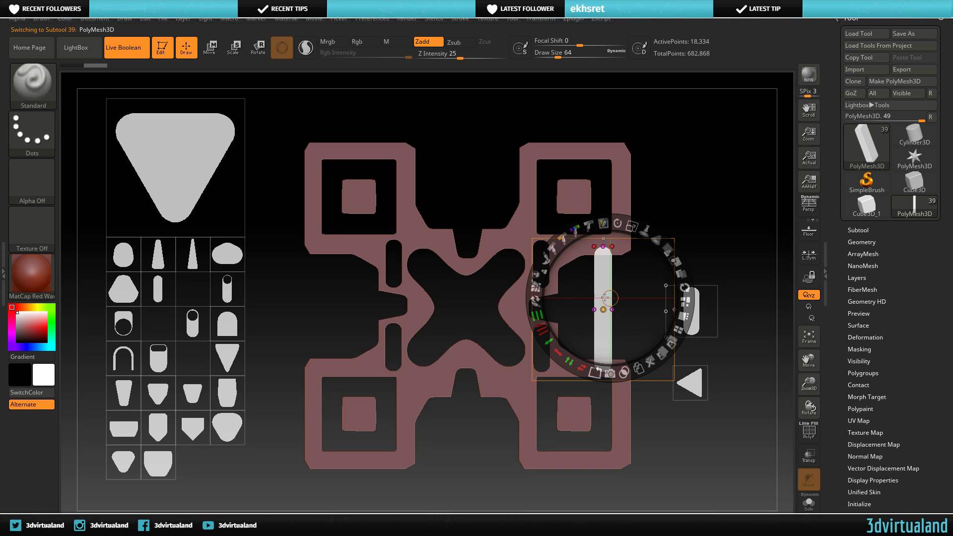
{"action": "mouse_move", "coordinate": [604, 281]}
{"action": "left_mouse_down"}
{"action": "mouse_move", "coordinate": [516, 268]}
{"action": "mouse_move", "coordinate": [480, 282]}
{"action": "left_mouse_up"}
{"action": "left_click_drag", "start_coordinate": [474, 214], "coordinate": [468, 178]}
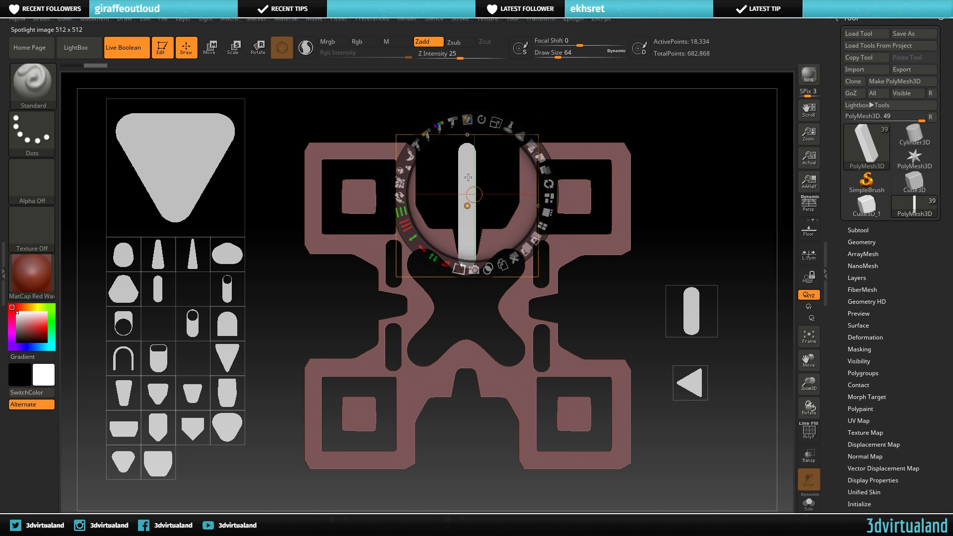
{"action": "left_click_drag", "start_coordinate": [468, 177], "coordinate": [469, 166]}
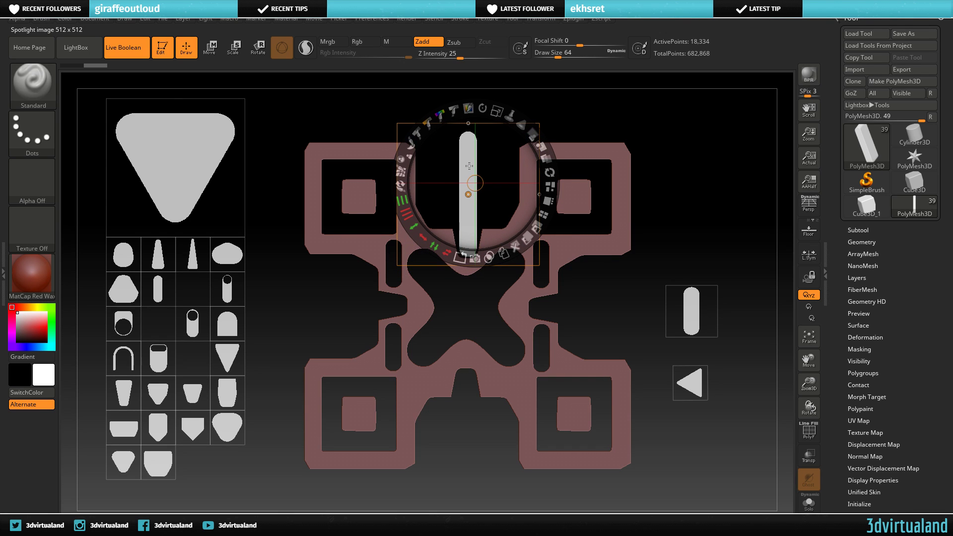
{"action": "mouse_move", "coordinate": [496, 112]}
{"action": "left_mouse_down"}
{"action": "mouse_move", "coordinate": [429, 107]}
{"action": "mouse_move", "coordinate": [479, 189]}
{"action": "mouse_move", "coordinate": [552, 218]}
{"action": "mouse_move", "coordinate": [529, 210]}
{"action": "mouse_move", "coordinate": [620, 209]}
{"action": "left_mouse_up"}
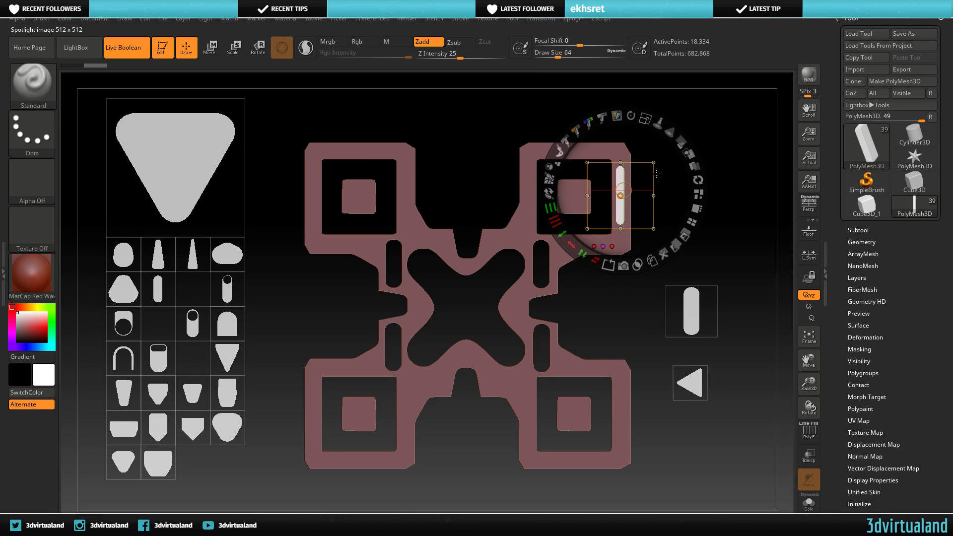
- Stamp capsule pieces on the upper-right and lower-right edges of the X profile
{"action": "left_click_drag", "start_coordinate": [622, 177], "coordinate": [624, 180]}
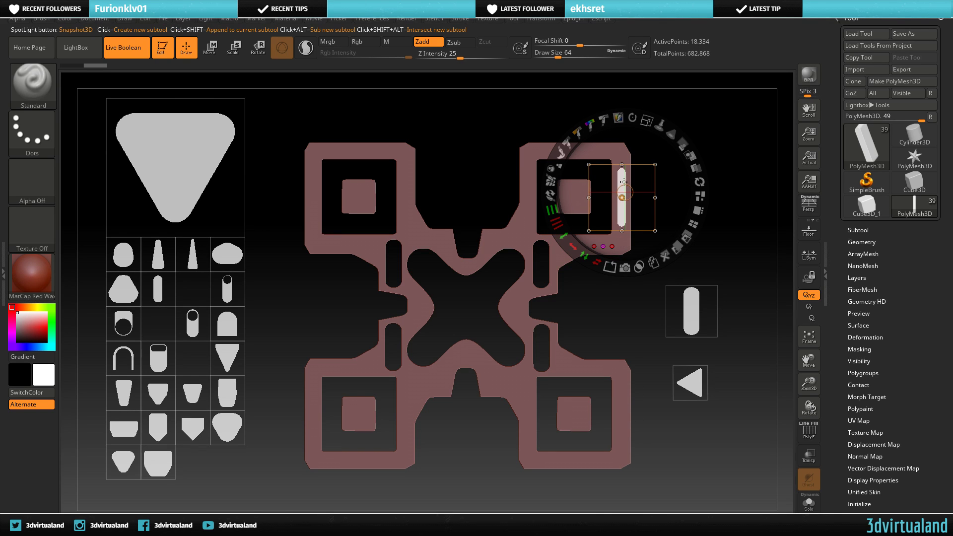
{"action": "left_click_drag", "start_coordinate": [623, 181], "coordinate": [631, 183]}
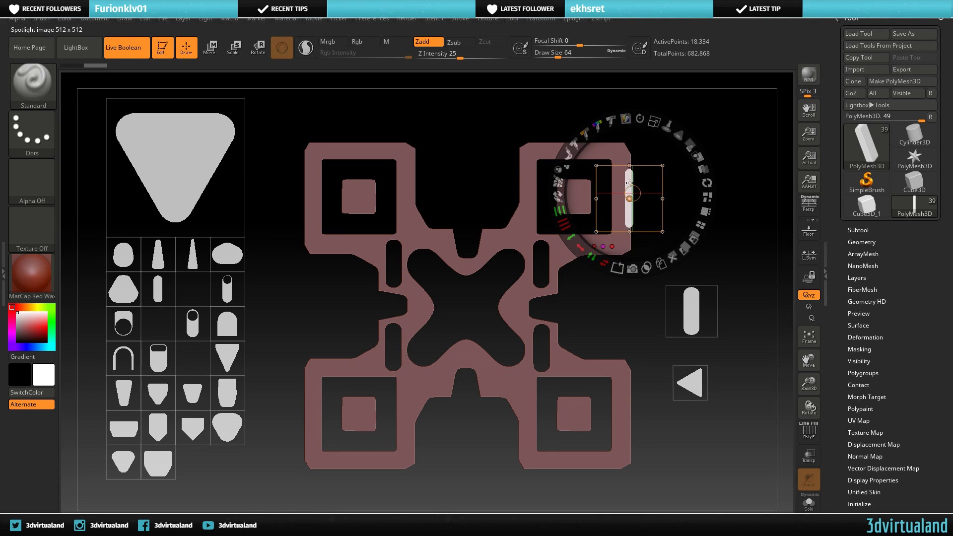
{"action": "left_click", "coordinate": [641, 276]}
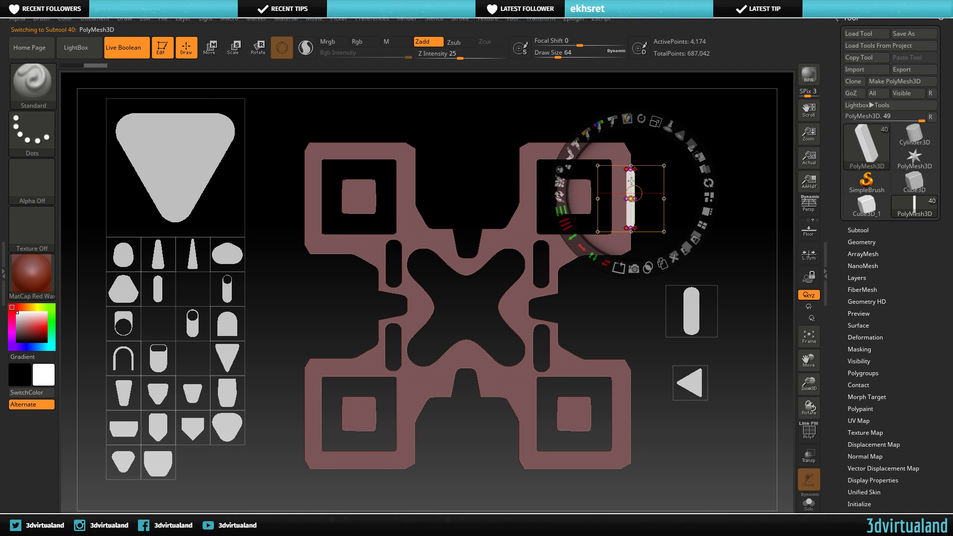
{"action": "mouse_move", "coordinate": [631, 182]}
{"action": "left_mouse_down"}
{"action": "mouse_move", "coordinate": [661, 188]}
{"action": "mouse_move", "coordinate": [653, 182]}
{"action": "mouse_move", "coordinate": [620, 379]}
{"action": "mouse_move", "coordinate": [630, 398]}
{"action": "left_mouse_up"}
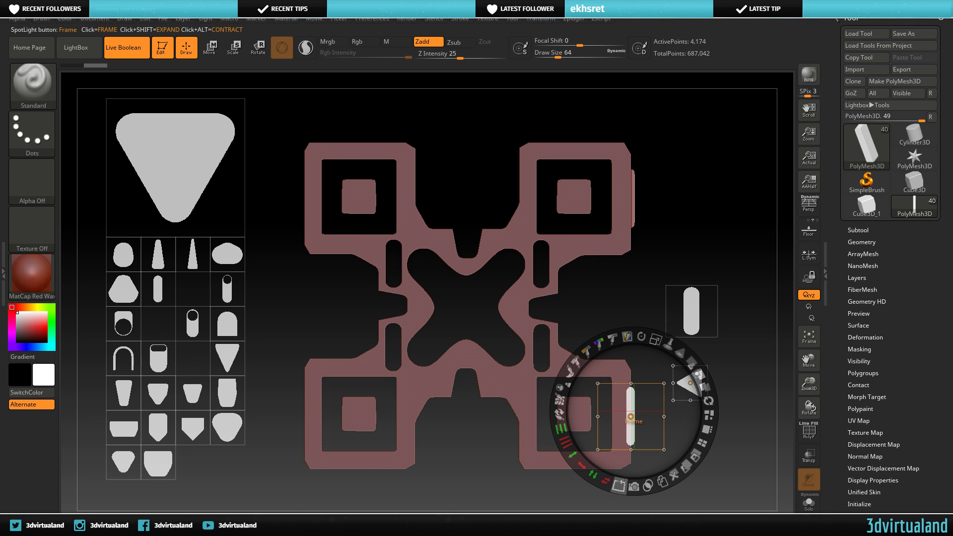
{"action": "left_click", "coordinate": [629, 413]}
{"action": "mouse_move", "coordinate": [631, 400]}
{"action": "left_mouse_down"}
{"action": "mouse_move", "coordinate": [306, 401]}
{"action": "mouse_move", "coordinate": [313, 320]}
{"action": "mouse_move", "coordinate": [306, 182]}
{"action": "left_mouse_up"}
- Stamp capsule pieces on the lower-left and upper-left edges and top centre, then move the image off
{"action": "key", "text": "ctrl+shift+d"}
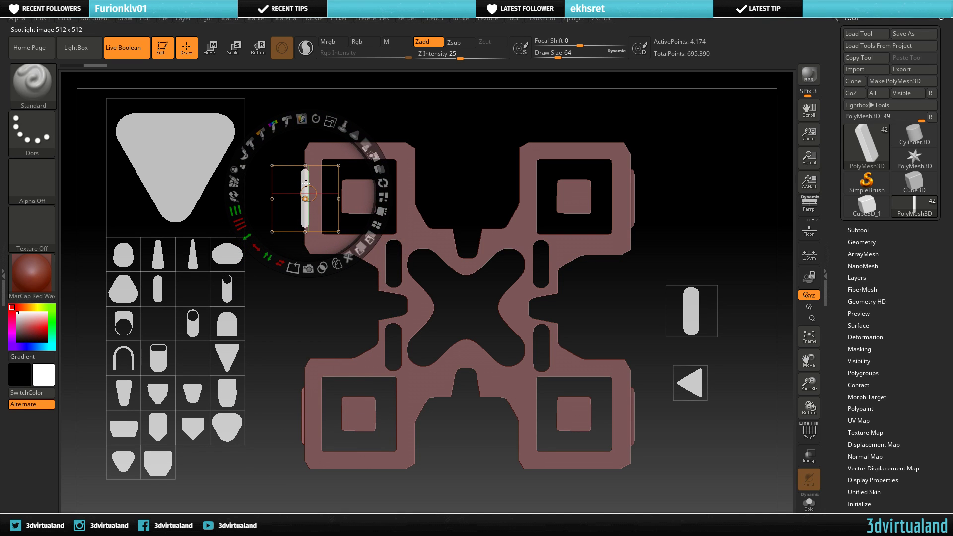
{"action": "key", "text": "ctrl+shift+d"}
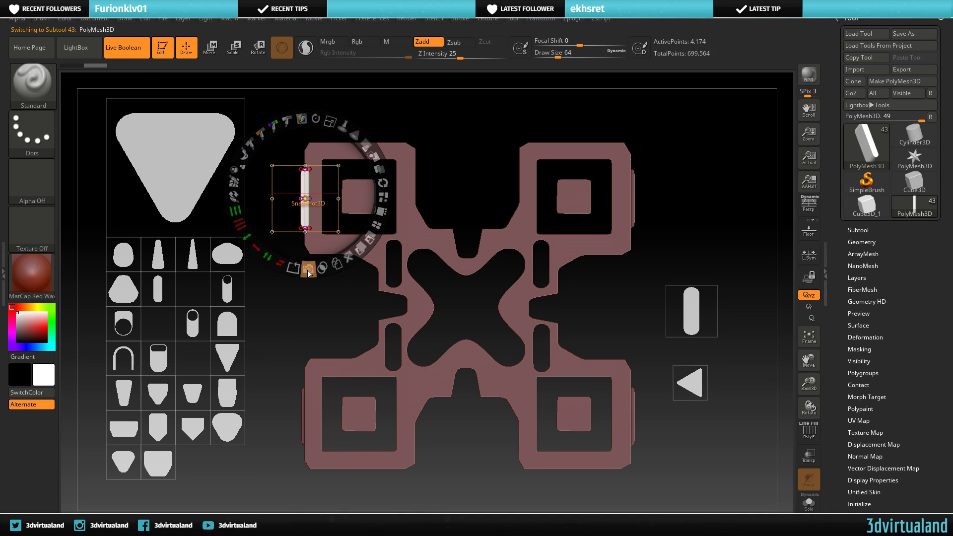
{"action": "mouse_move", "coordinate": [310, 192]}
{"action": "left_mouse_down"}
{"action": "mouse_move", "coordinate": [487, 189]}
{"action": "mouse_move", "coordinate": [570, 201]}
{"action": "mouse_move", "coordinate": [582, 262]}
{"action": "mouse_move", "coordinate": [603, 274]}
{"action": "mouse_move", "coordinate": [622, 184]}
{"action": "mouse_move", "coordinate": [529, 185]}
{"action": "left_mouse_up"}
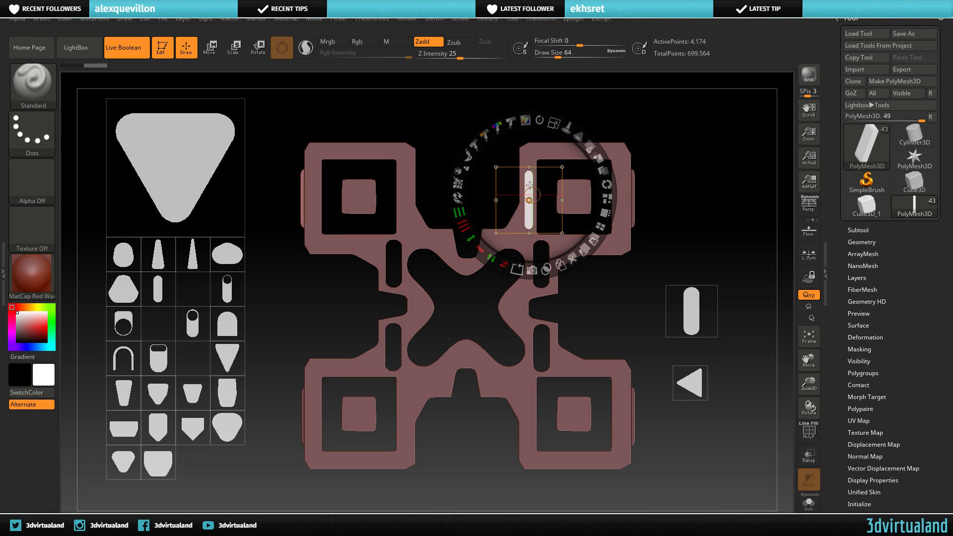
{"action": "left_click_drag", "start_coordinate": [528, 185], "coordinate": [529, 184]}
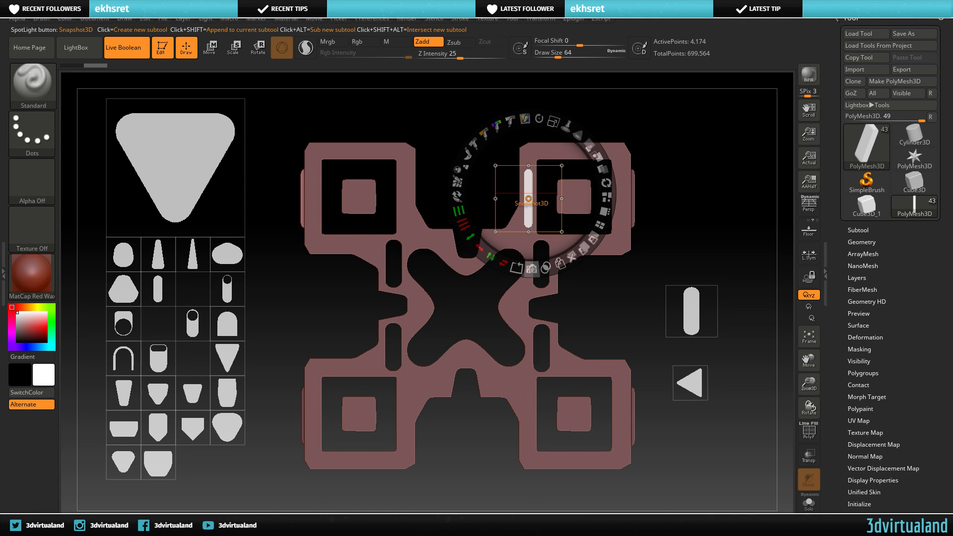
{"action": "left_click", "coordinate": [531, 269]}
{"action": "mouse_move", "coordinate": [543, 169]}
{"action": "left_mouse_down"}
{"action": "mouse_move", "coordinate": [493, 240]}
{"action": "mouse_move", "coordinate": [550, 225]}
{"action": "left_mouse_up"}
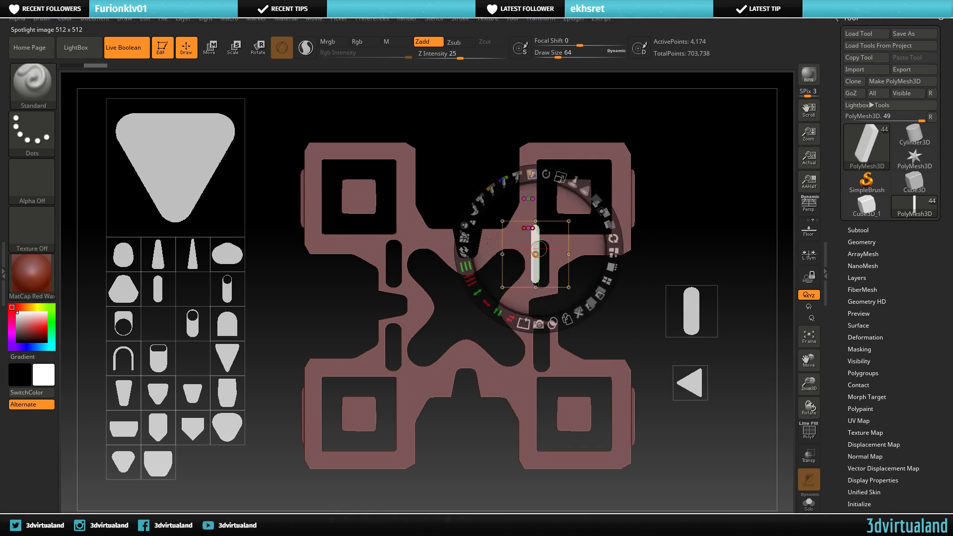
{"action": "mouse_move", "coordinate": [488, 241]}
{"action": "left_mouse_down"}
{"action": "mouse_move", "coordinate": [734, 257]}
{"action": "mouse_move", "coordinate": [789, 173]}
{"action": "left_mouse_up"}
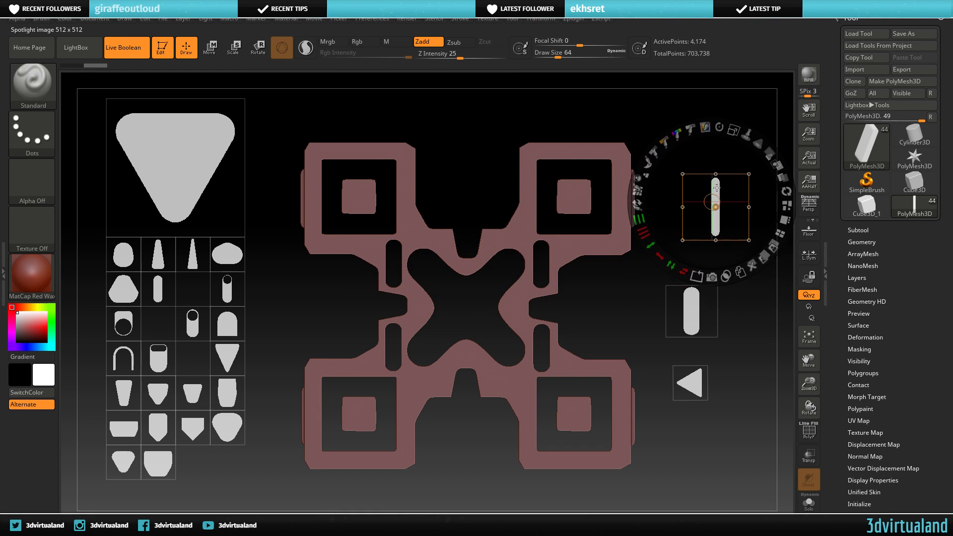
{"action": "left_click", "coordinate": [453, 183]}
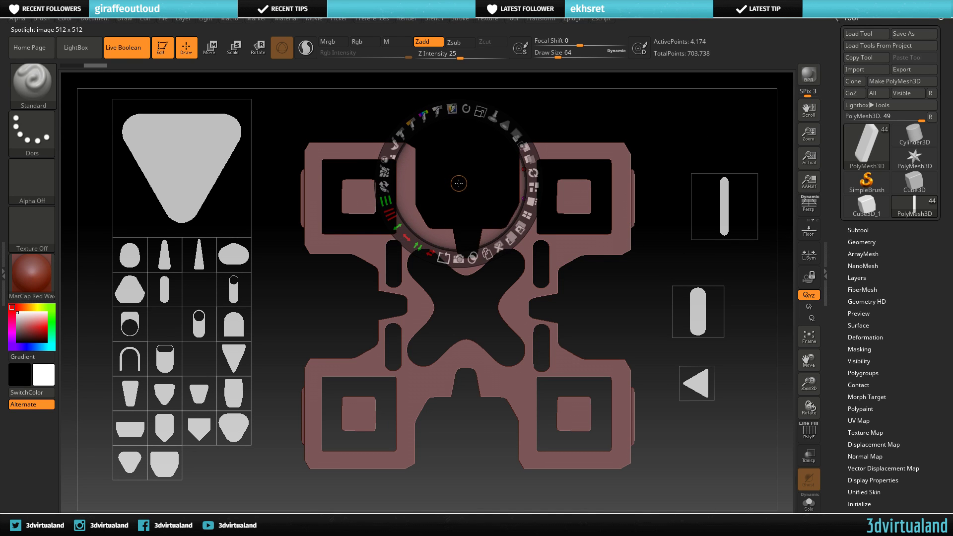
- Exit SpotLight, rotate the X block to an angled view and BPR render it
{"action": "key", "text": "z"}
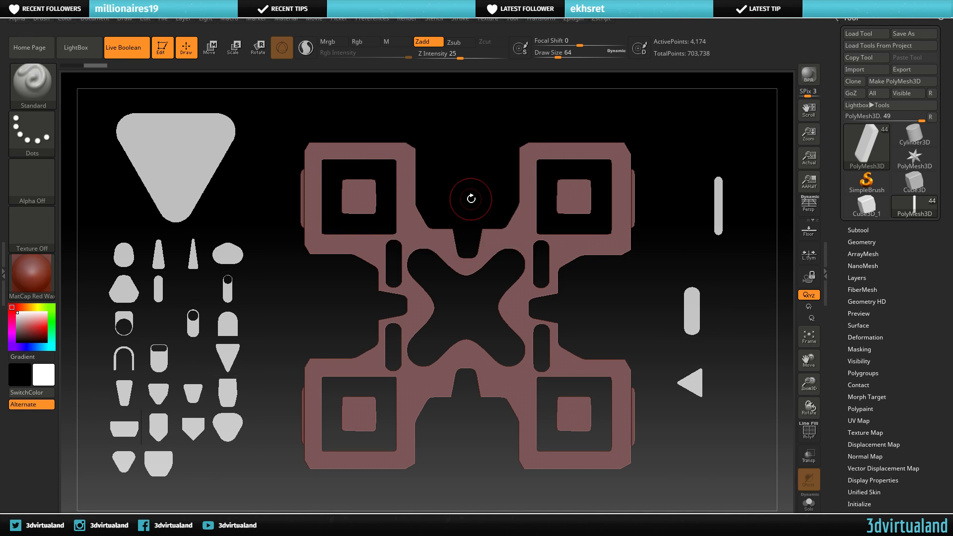
{"action": "mouse_move", "coordinate": [459, 187]}
{"action": "left_mouse_down"}
{"action": "mouse_move", "coordinate": [522, 187]}
{"action": "mouse_move", "coordinate": [444, 191]}
{"action": "mouse_move", "coordinate": [474, 189]}
{"action": "mouse_move", "coordinate": [484, 208]}
{"action": "mouse_move", "coordinate": [477, 205]}
{"action": "left_mouse_up"}
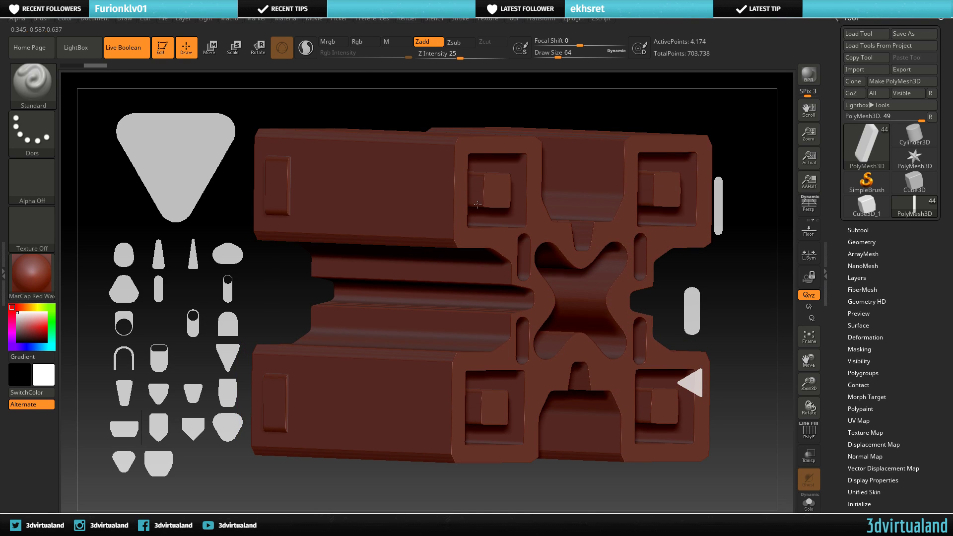
{"action": "left_click", "coordinate": [807, 76]}
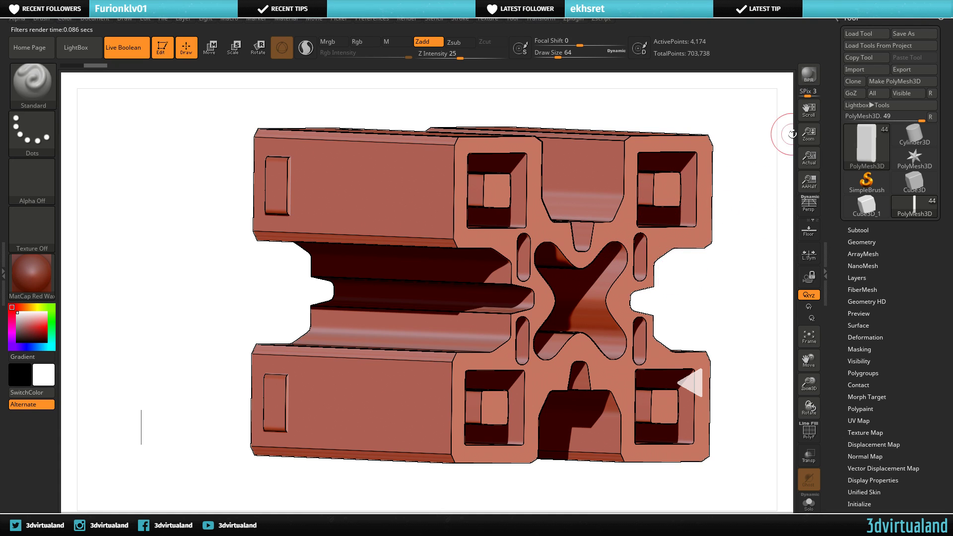
- Leave the render view and rotate the X block back to a straight front view
{"action": "left_click", "coordinate": [742, 173]}
{"action": "mouse_move", "coordinate": [742, 174]}
{"action": "left_mouse_down"}
{"action": "mouse_move", "coordinate": [610, 229]}
{"action": "mouse_move", "coordinate": [654, 246]}
{"action": "left_mouse_up"}
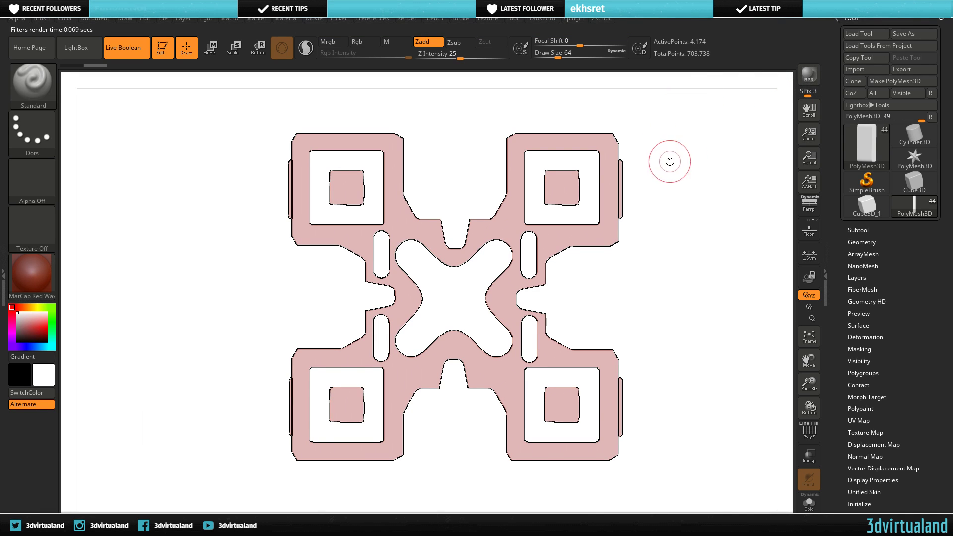
- Tilt the X block to a high oblique top-down angle and BPR-render it
{"action": "left_click", "coordinate": [675, 165]}
{"action": "left_click_drag", "start_coordinate": [675, 165], "coordinate": [676, 184]}
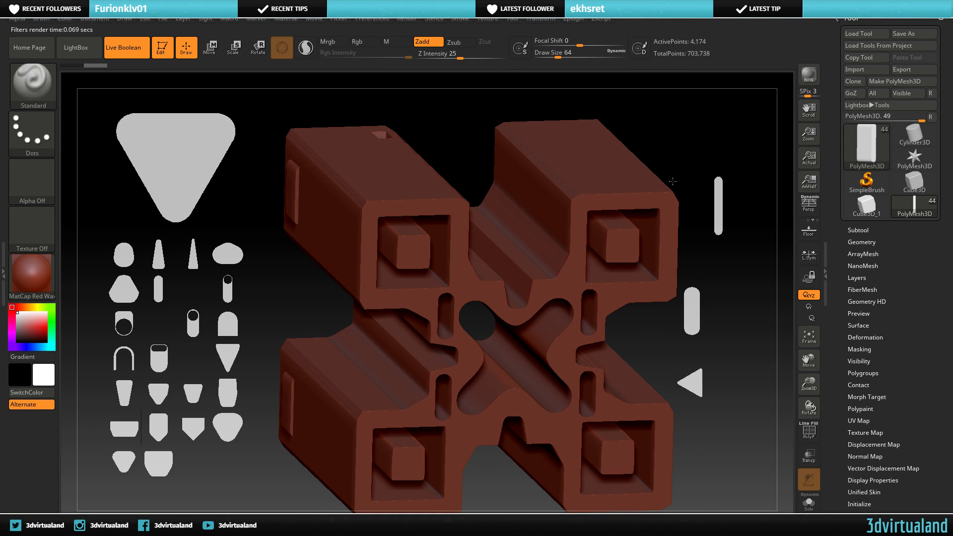
{"action": "mouse_move", "coordinate": [672, 168]}
{"action": "left_mouse_down"}
{"action": "mouse_move", "coordinate": [672, 156]}
{"action": "mouse_move", "coordinate": [661, 226]}
{"action": "mouse_move", "coordinate": [667, 112]}
{"action": "mouse_move", "coordinate": [667, 159]}
{"action": "left_mouse_up"}
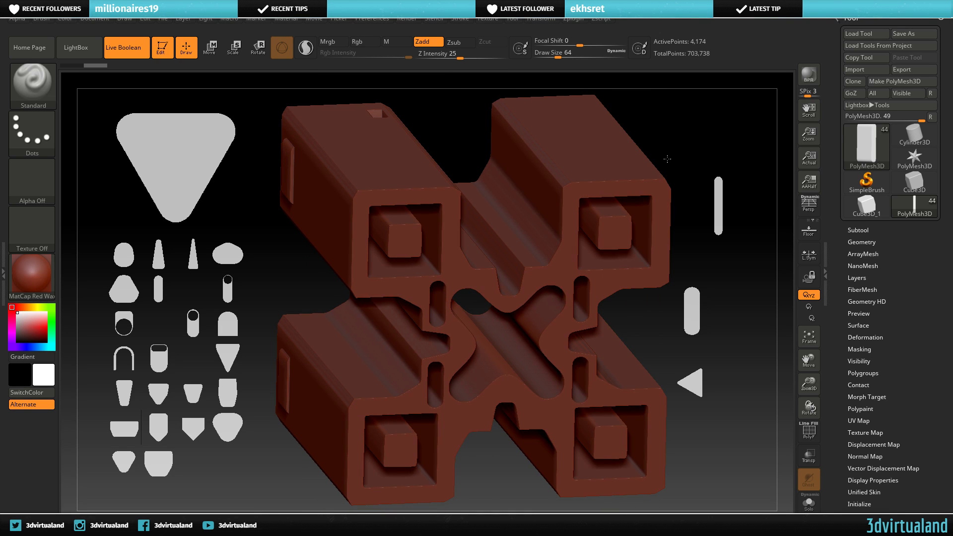
{"action": "left_click", "coordinate": [807, 75]}
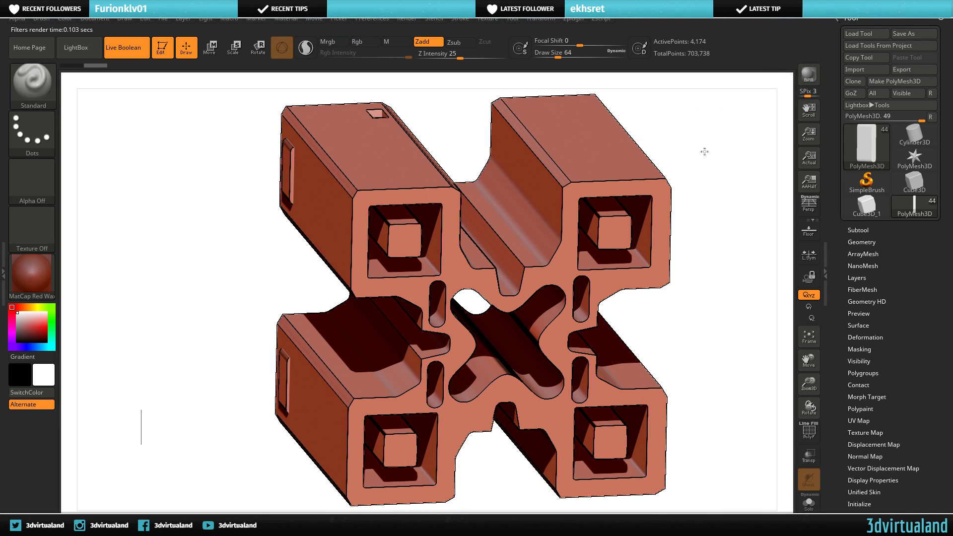
- Turn the block to show its right side and slot channels, then BPR-render it
{"action": "mouse_move", "coordinate": [704, 151]}
{"action": "left_mouse_down"}
{"action": "mouse_move", "coordinate": [759, 158]}
{"action": "mouse_move", "coordinate": [576, 208]}
{"action": "left_mouse_up"}
{"action": "left_click_drag", "start_coordinate": [623, 273], "coordinate": [543, 276]}
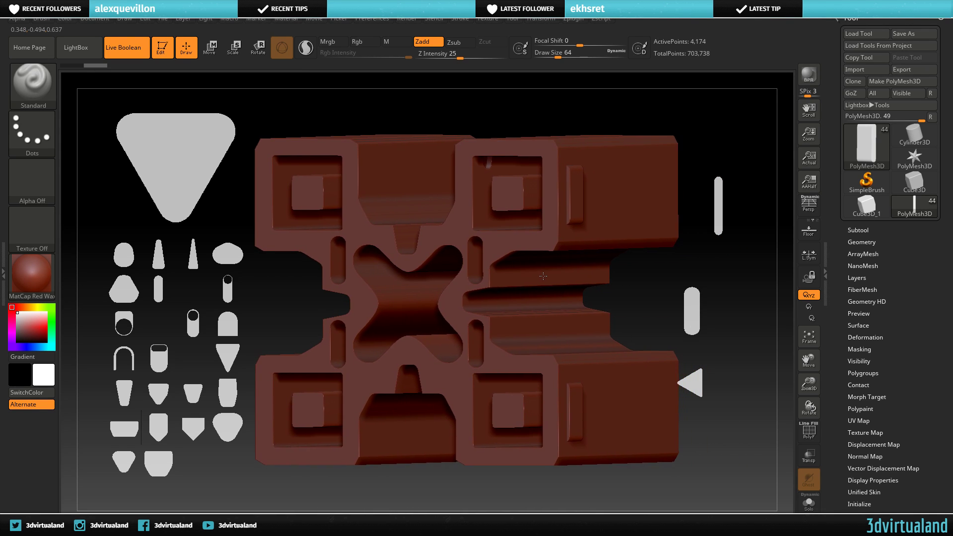
{"action": "left_click", "coordinate": [808, 75]}
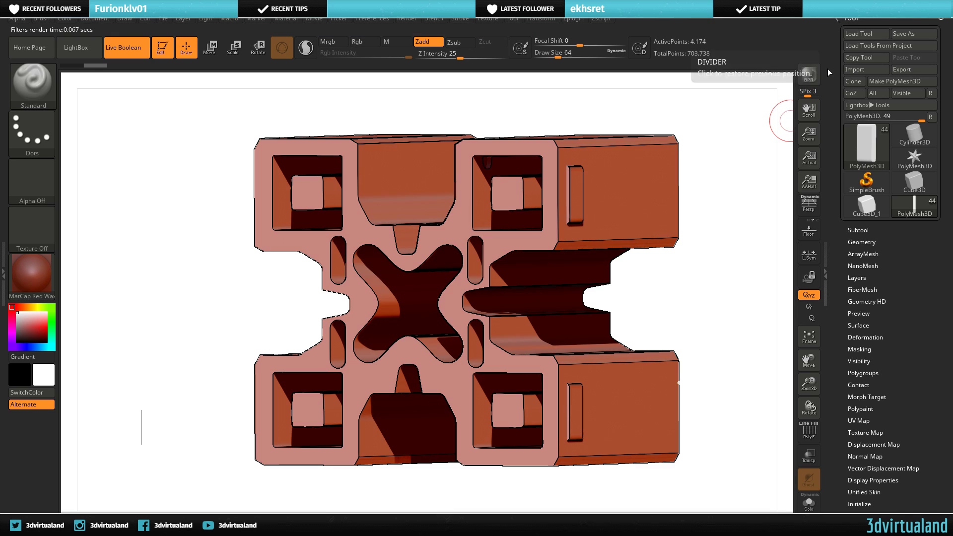
- Rotate the red block to an upper-left oblique view and run the final BPR render
{"action": "mouse_move", "coordinate": [738, 270]}
{"action": "left_mouse_down"}
{"action": "mouse_move", "coordinate": [630, 279]}
{"action": "mouse_move", "coordinate": [636, 298]}
{"action": "mouse_move", "coordinate": [647, 293]}
{"action": "mouse_move", "coordinate": [630, 287]}
{"action": "left_mouse_up"}
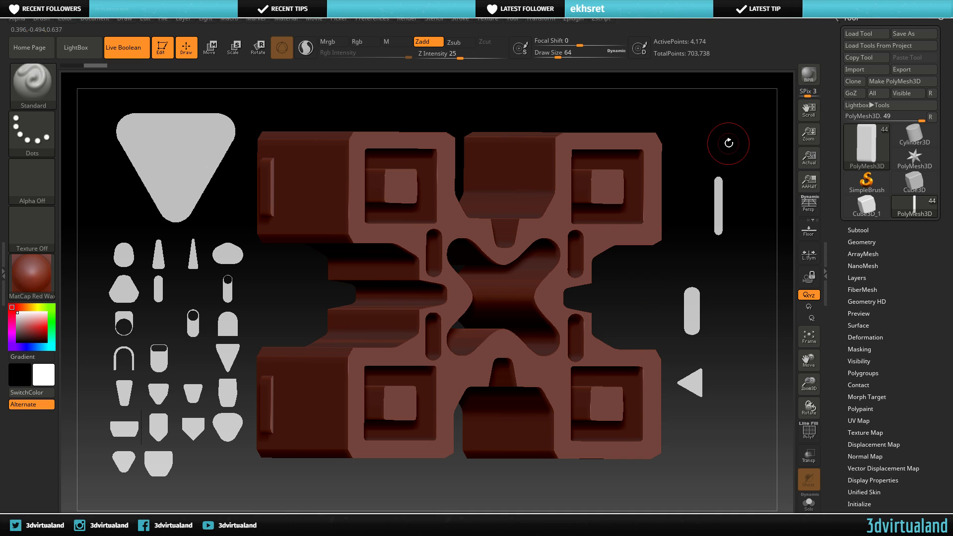
{"action": "mouse_move", "coordinate": [631, 287]}
{"action": "left_mouse_down", "text": "shift"}
{"action": "mouse_move", "coordinate": [685, 144]}
{"action": "mouse_move", "coordinate": [689, 158]}
{"action": "left_mouse_up", "text": "shift"}
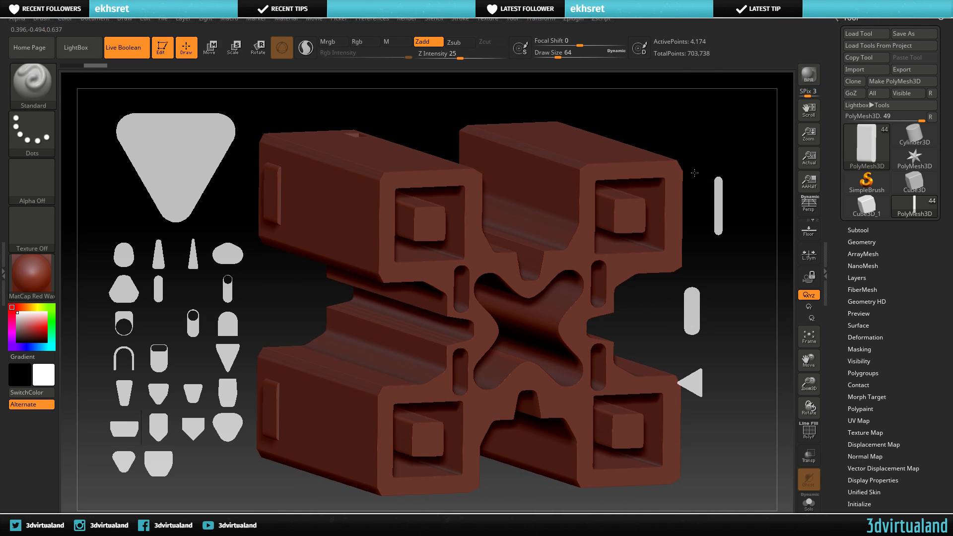
{"action": "left_click_drag", "start_coordinate": [689, 158], "coordinate": [691, 172]}
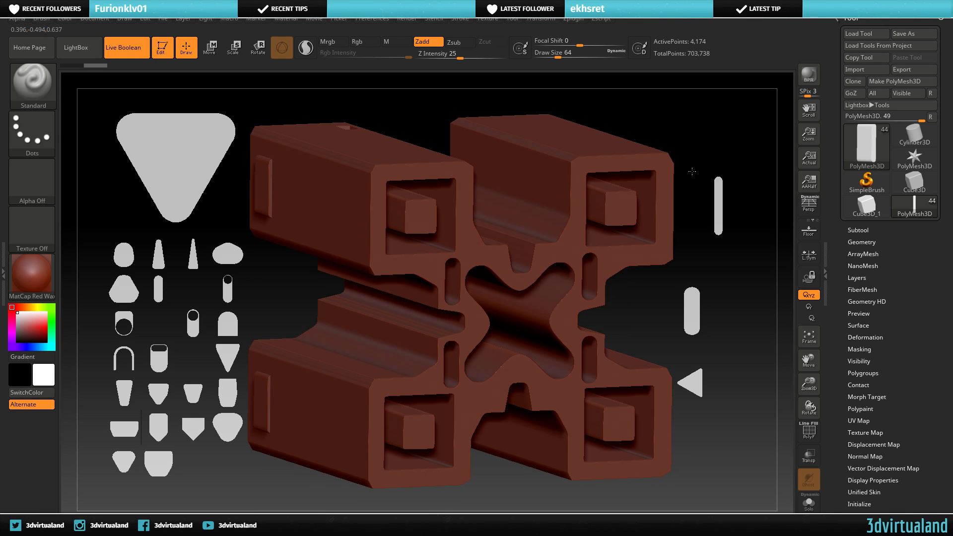
{"action": "left_click", "coordinate": [808, 79]}
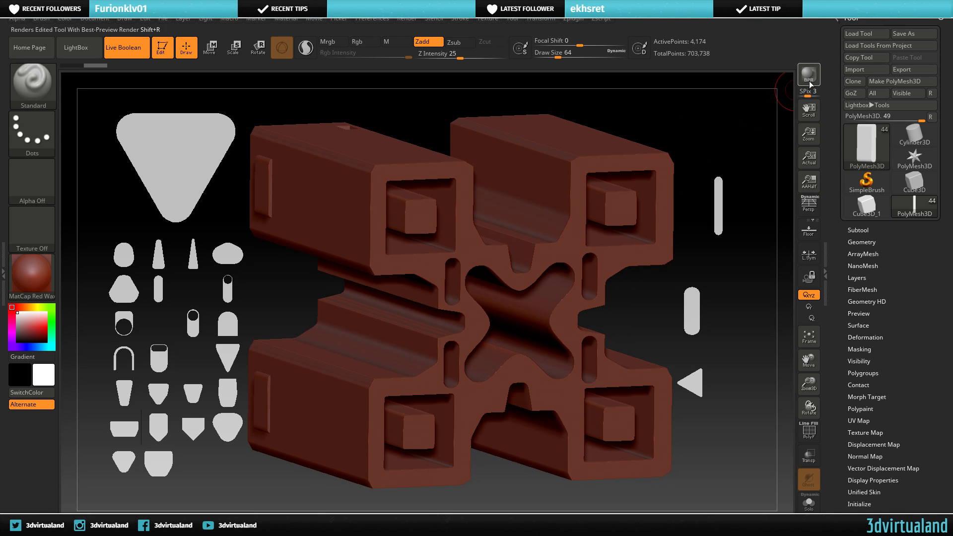